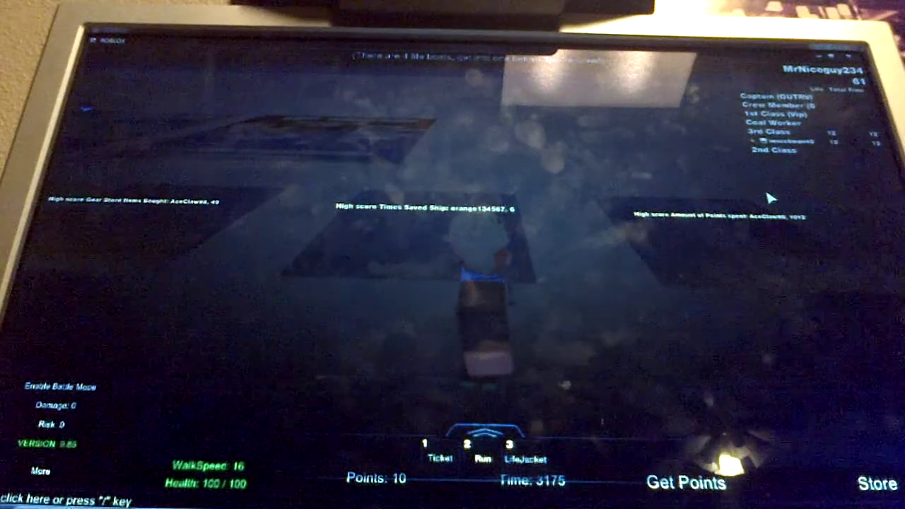
pyautogui.scroll(5, 771, 200)
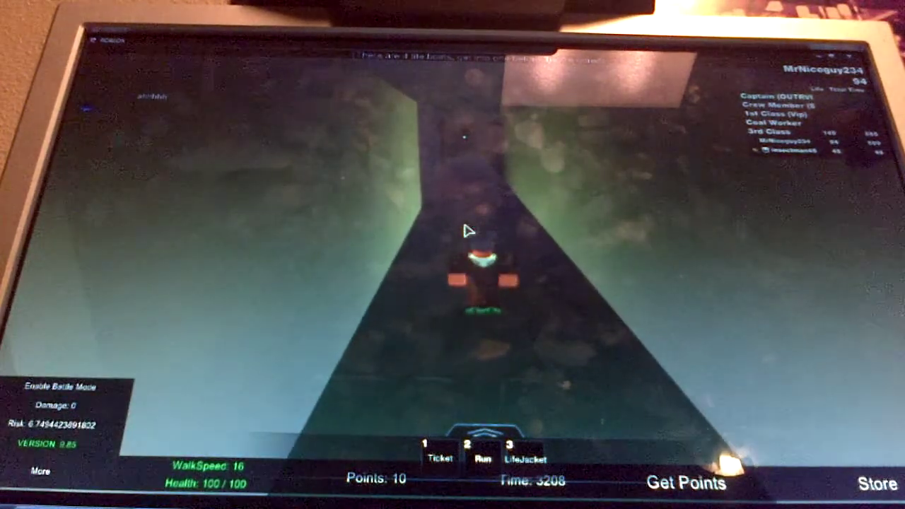
pyautogui.write('gonna di')
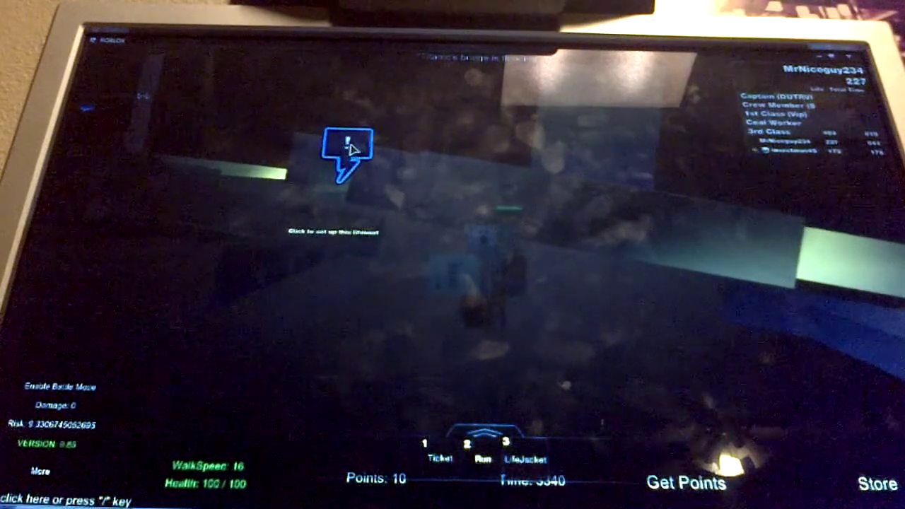
# Try twice to set up the lifeboat through its dialog, getting the launch-pack refusal
pyautogui.click(367, 166)
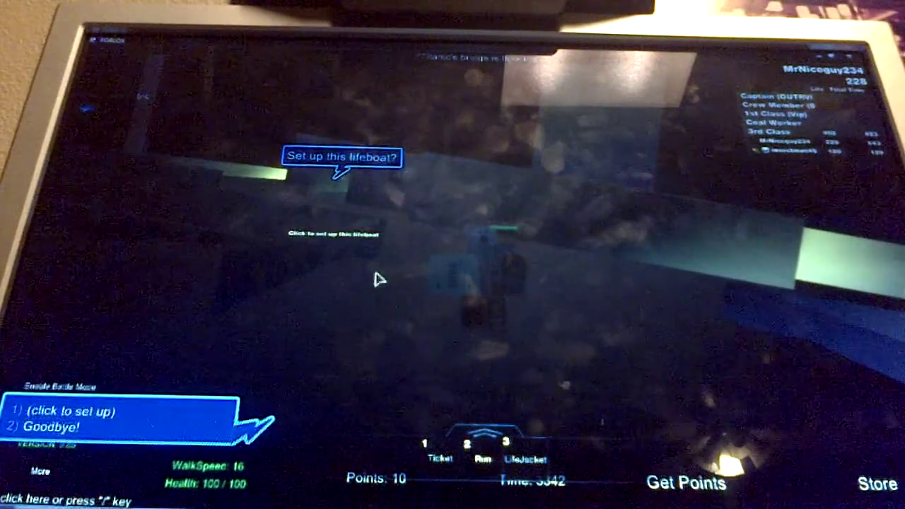
pyautogui.click(167, 413)
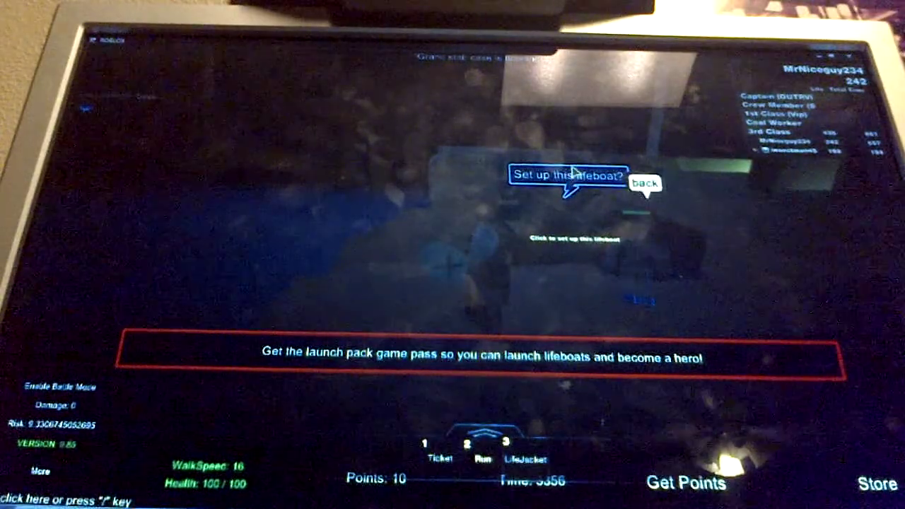
pyautogui.click(574, 173)
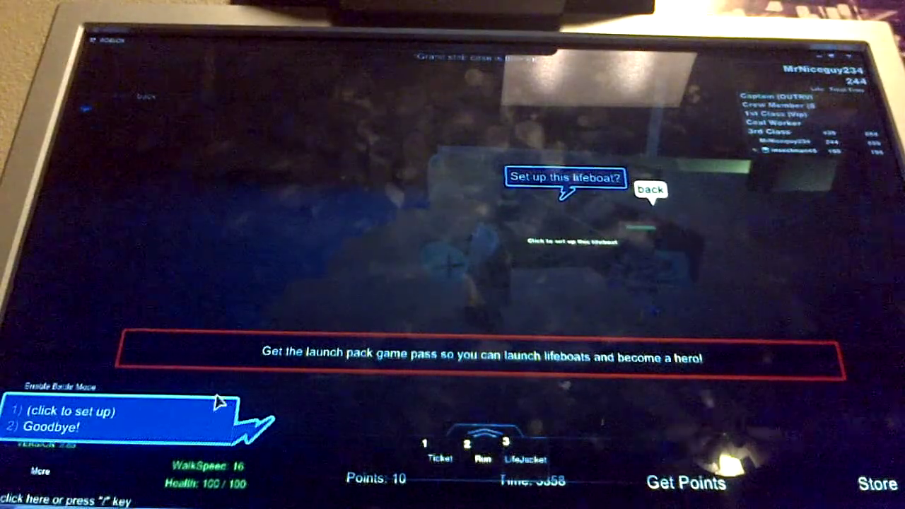
pyautogui.click(204, 414)
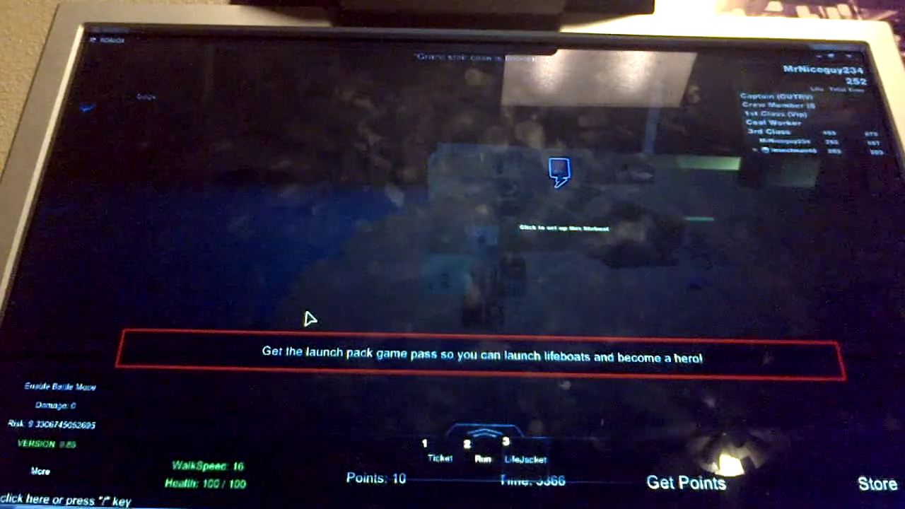
# Walk the avatar toward and past the lifeboat across the deck
pyautogui.press('Right')
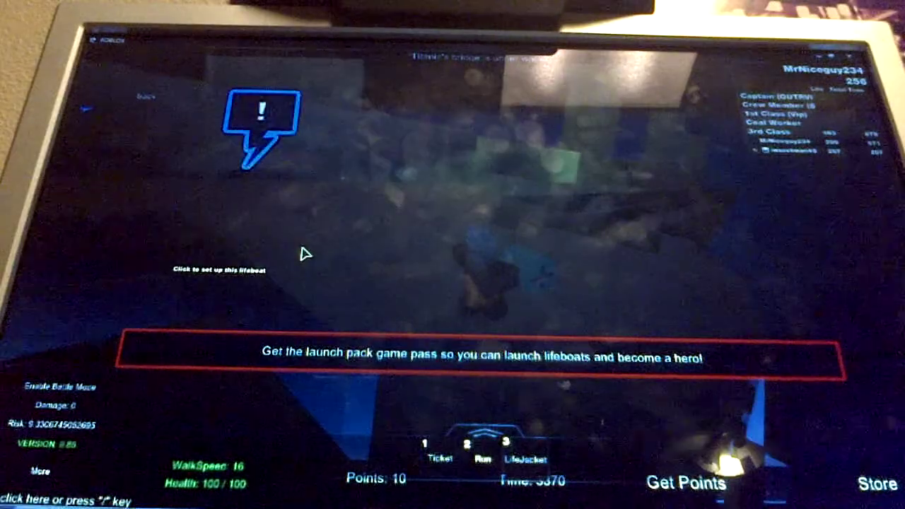
pyautogui.press('a')
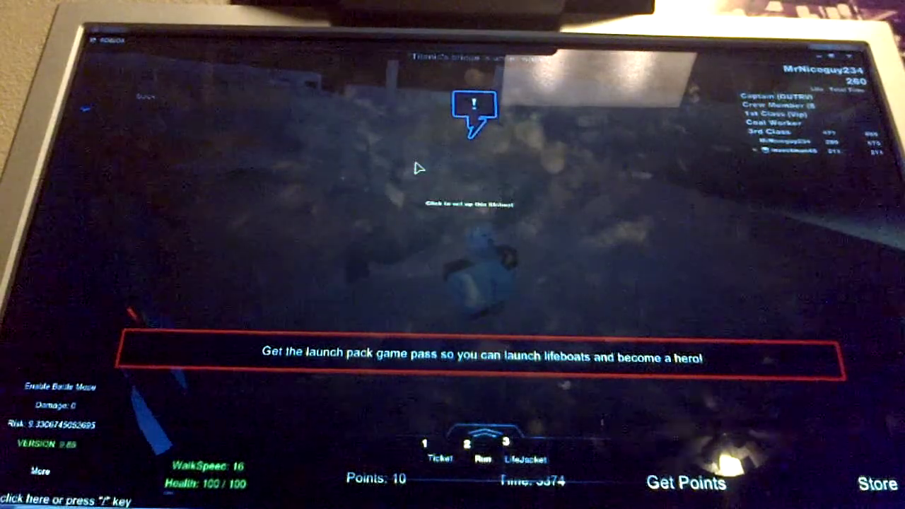
pyautogui.press('w')
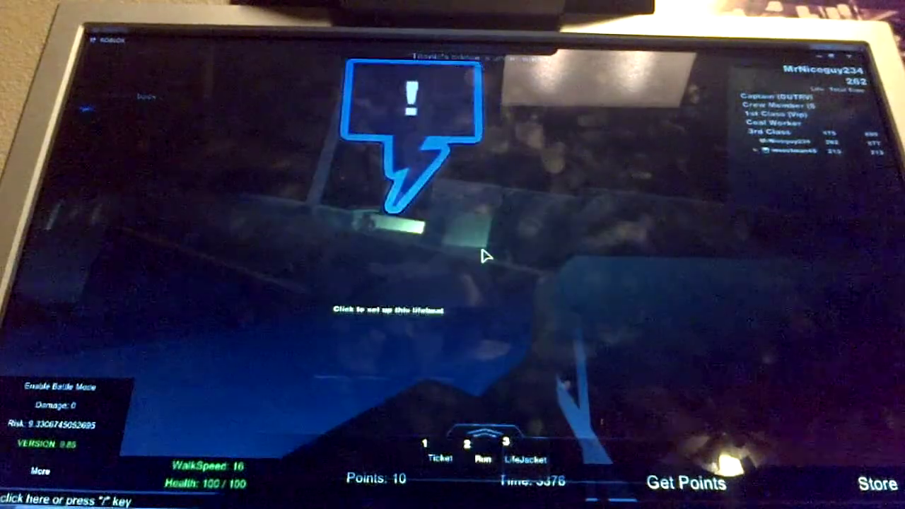
pyautogui.press('a')
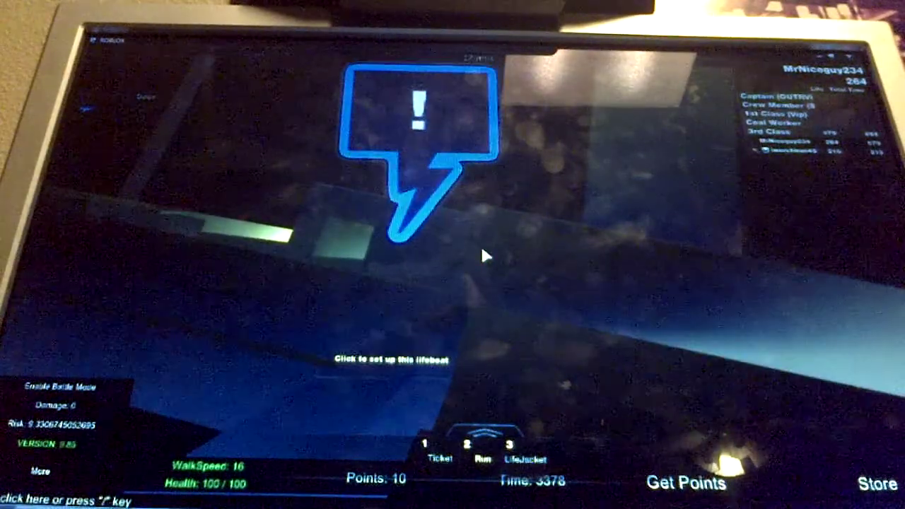
pyautogui.press('w')
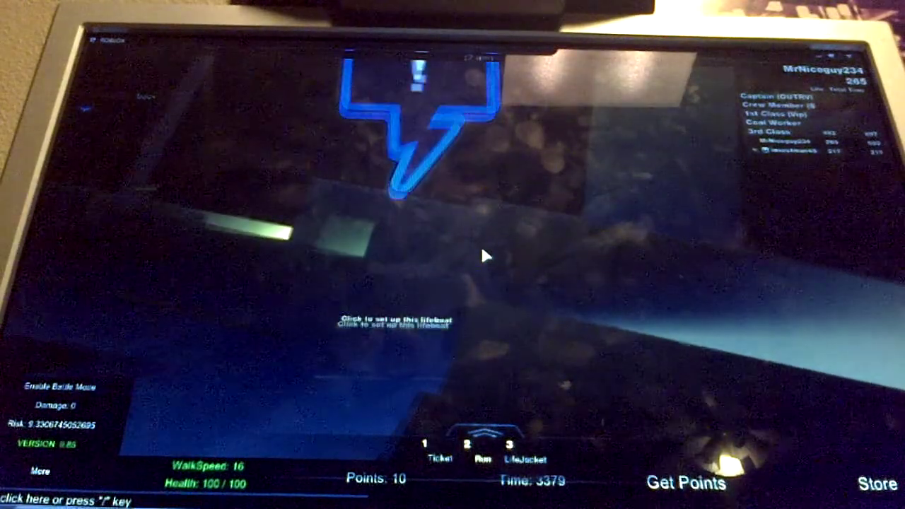
pyautogui.press('w')
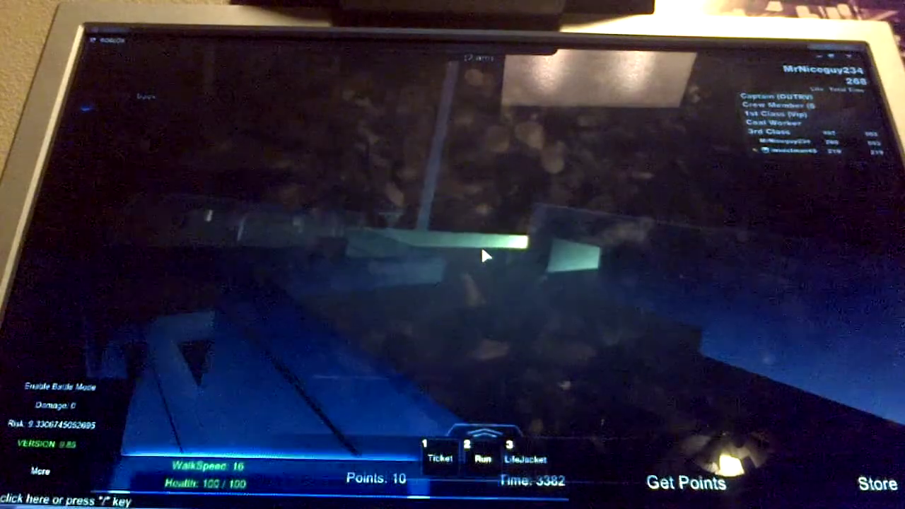
pyautogui.press('w')
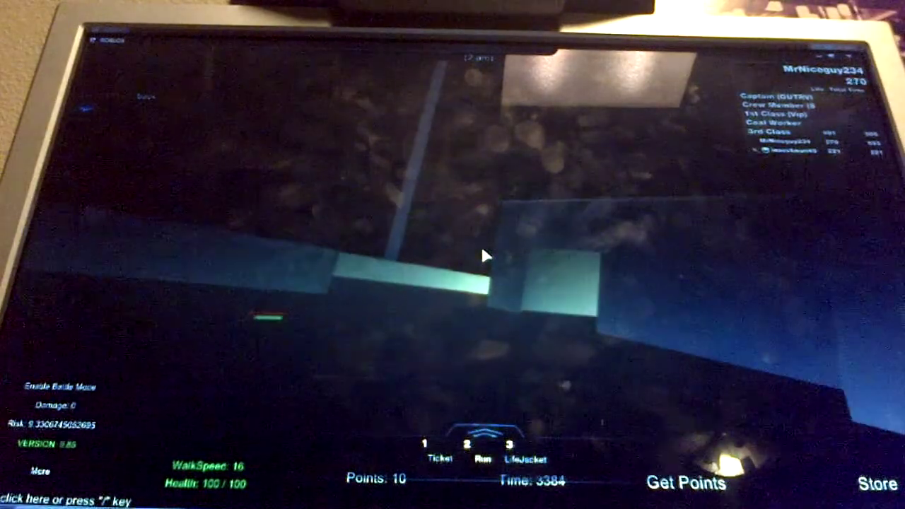
# Follow the green zigzag walkway and turn to face the quest marker
pyautogui.press('w')
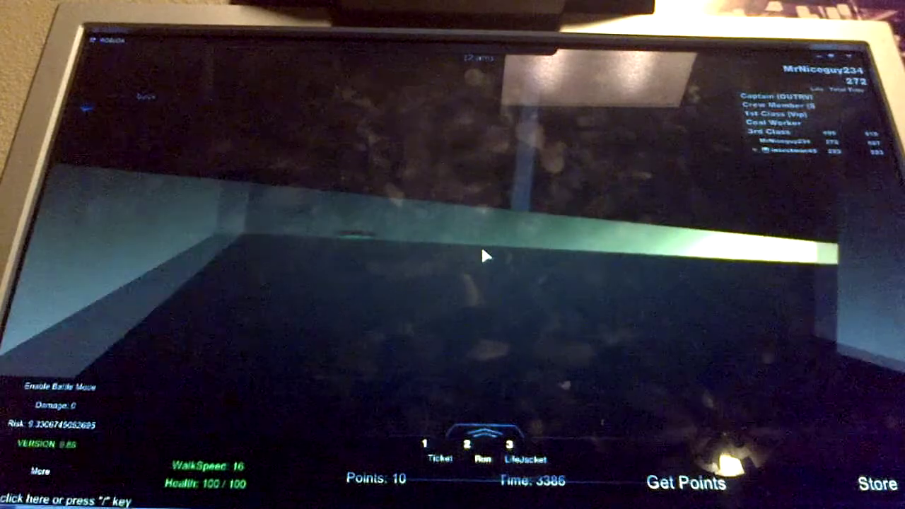
pyautogui.press('w')
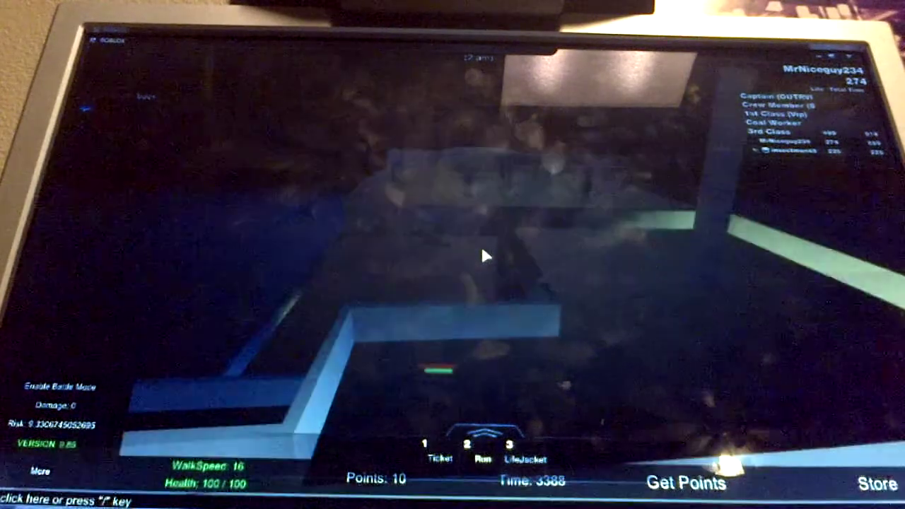
pyautogui.press('w')
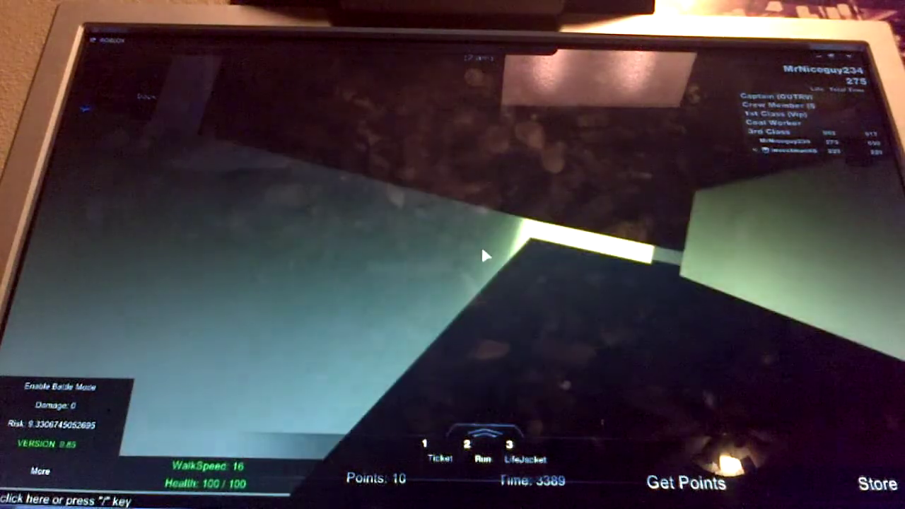
pyautogui.press('w')
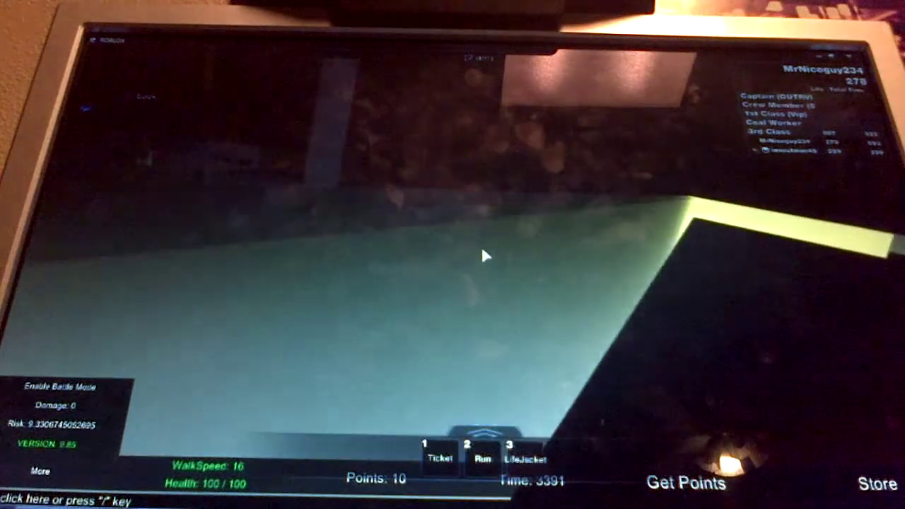
pyautogui.press('w')
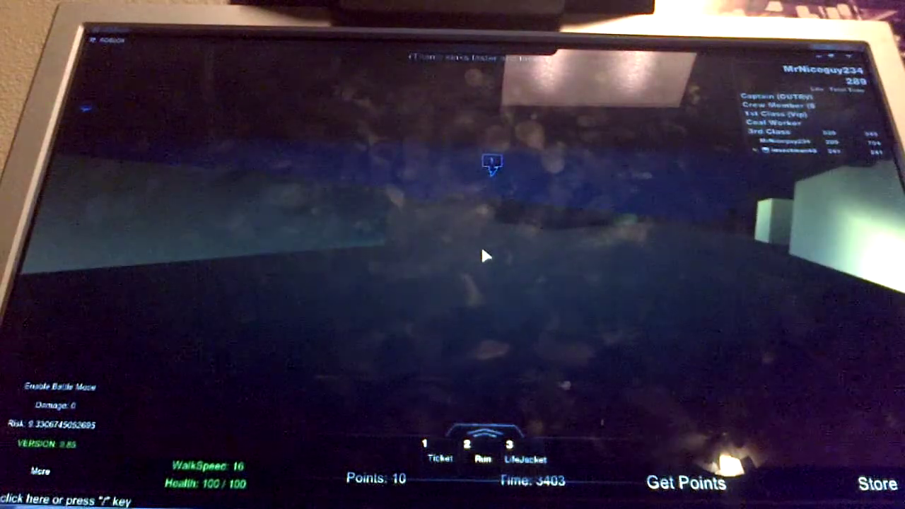
pyautogui.press('w')
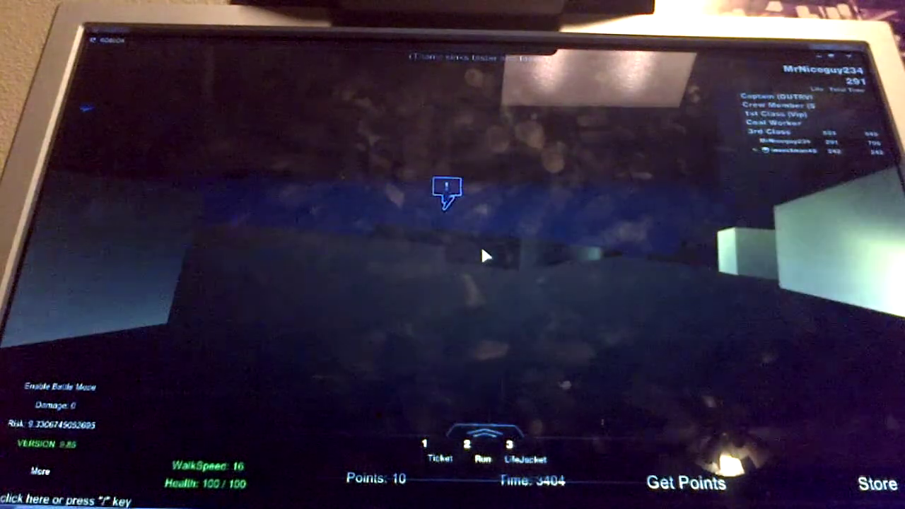
pyautogui.press('a')
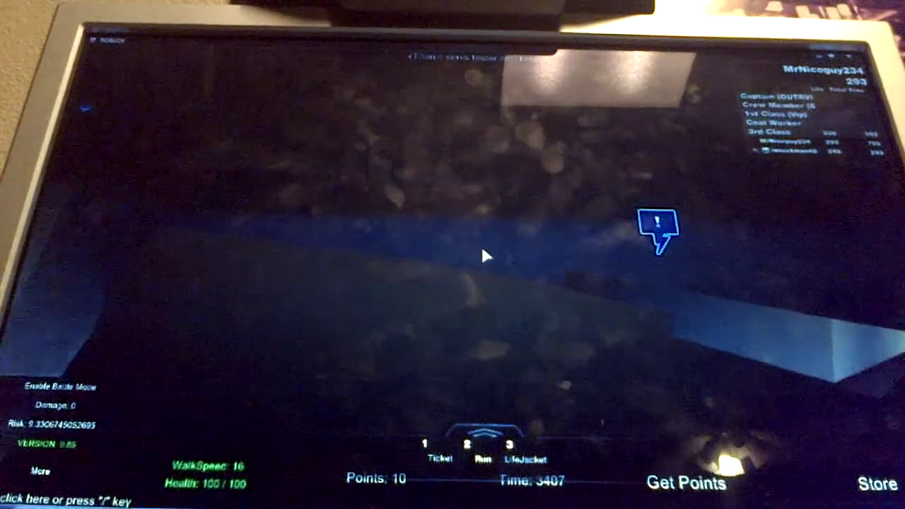
pyautogui.press('d')
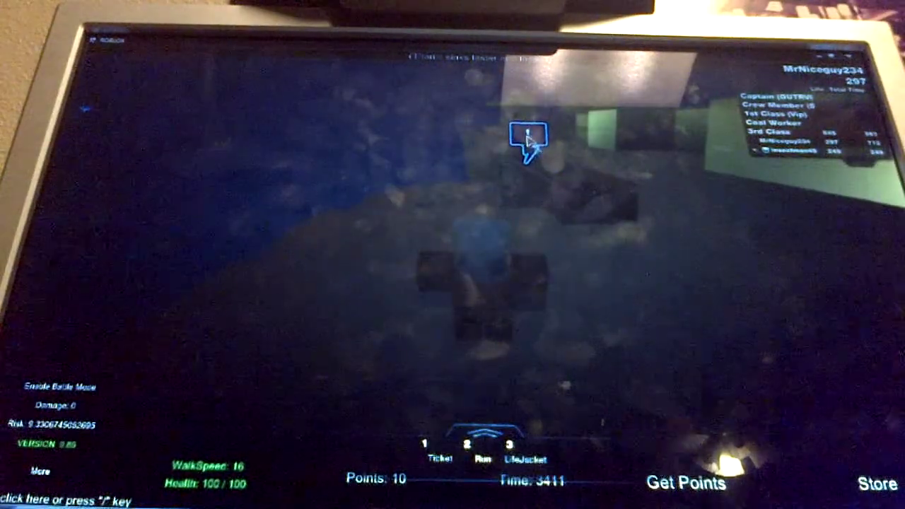
# Talk to the quest character, then walk alongside the green wall
pyautogui.click(486, 197)
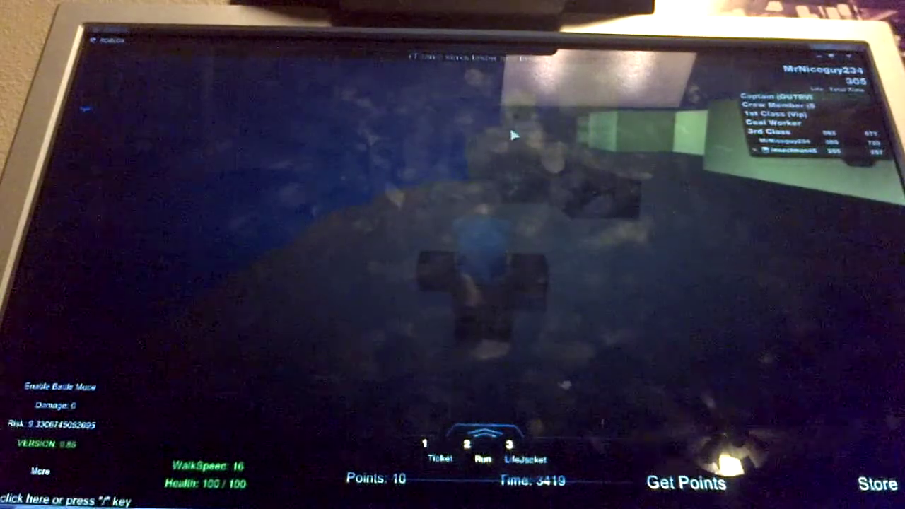
pyautogui.press('w')
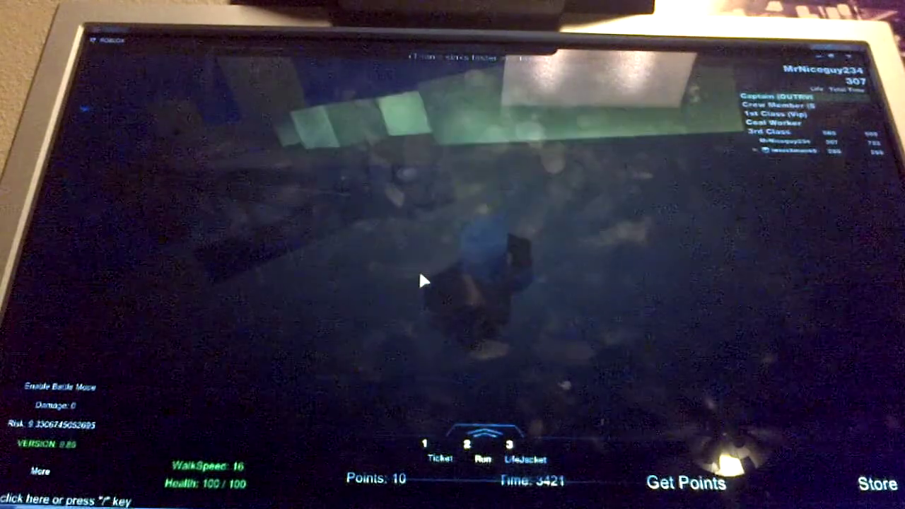
pyautogui.press('a')
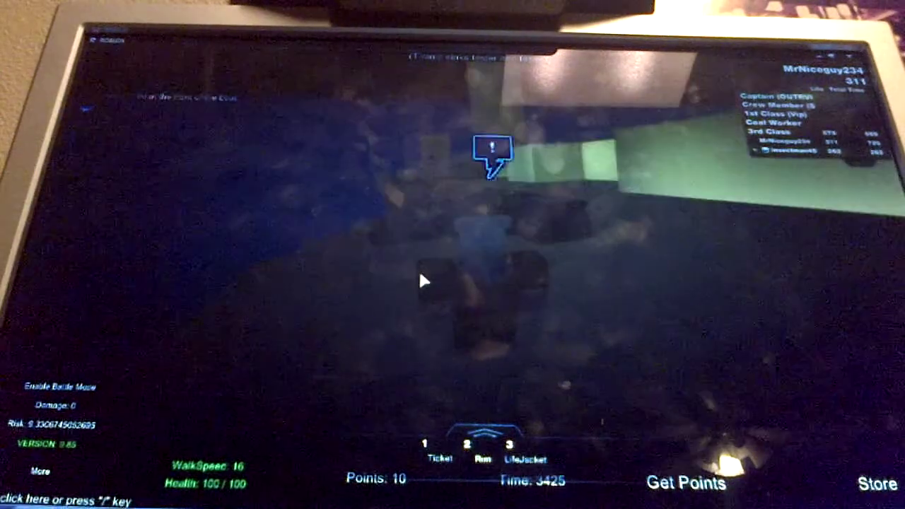
pyautogui.press('d')
# Walk past the green wall and rotate the overhead view to see the ship side-on
pyautogui.press('w')
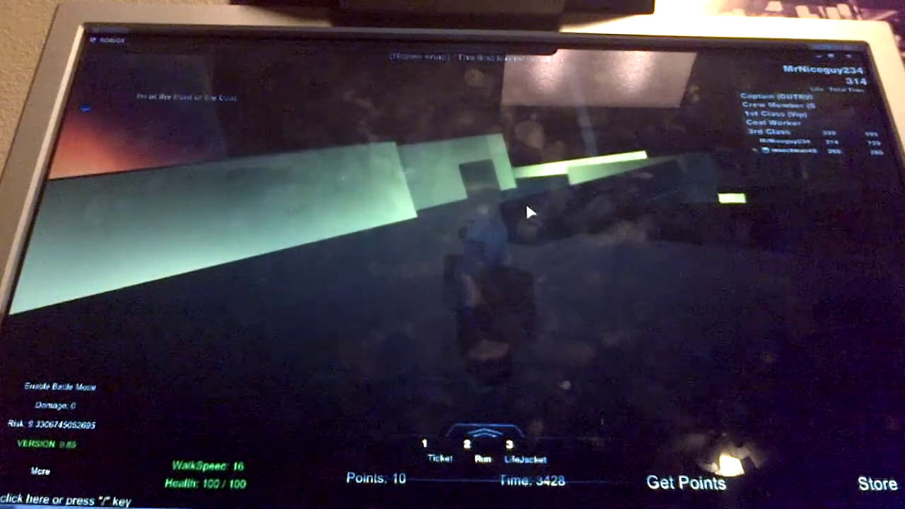
pyautogui.press('s')
pyautogui.press('w')
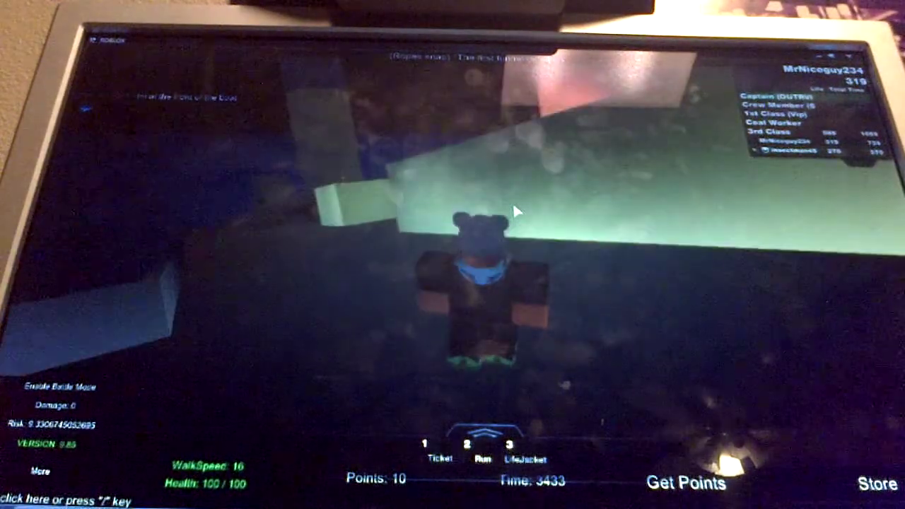
pyautogui.scroll(-5, 512, 201)
pyautogui.press('Left')
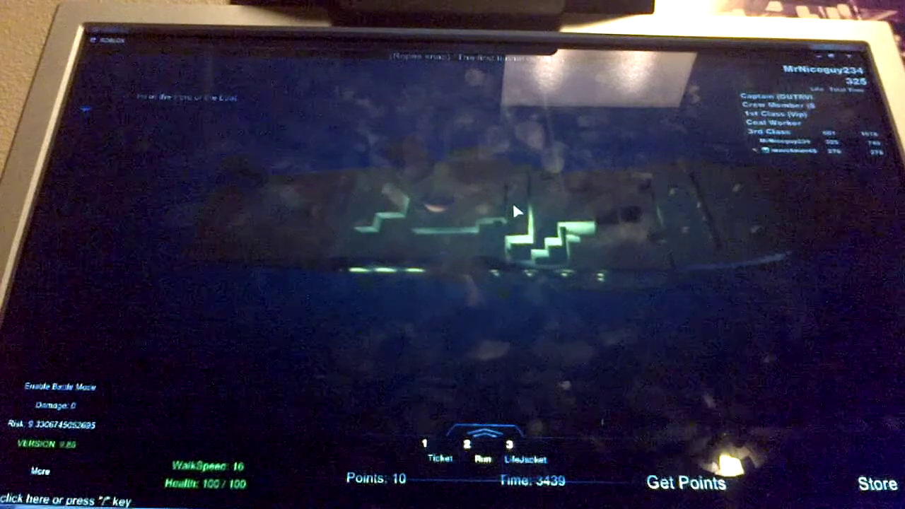
pyautogui.scroll(5, 513, 201)
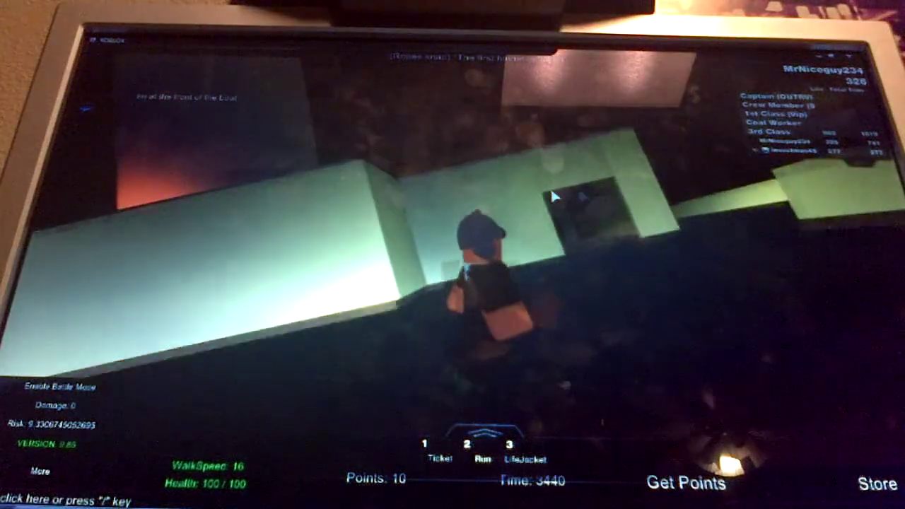
pyautogui.scroll(3, 550, 186)
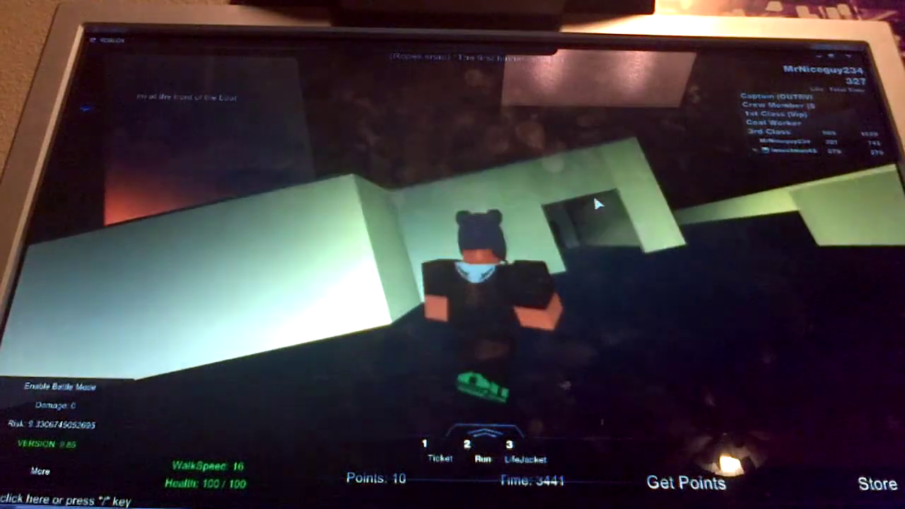
pyautogui.scroll(3, 598, 203)
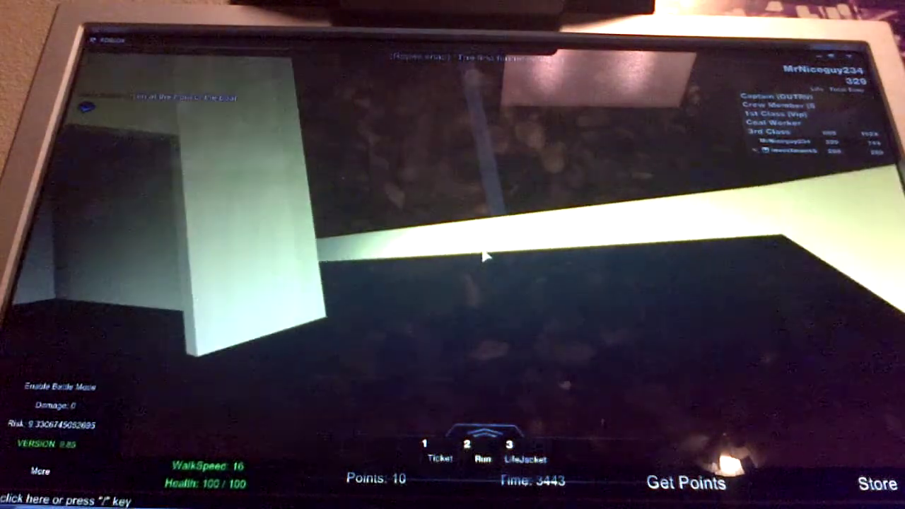
pyautogui.press('w')
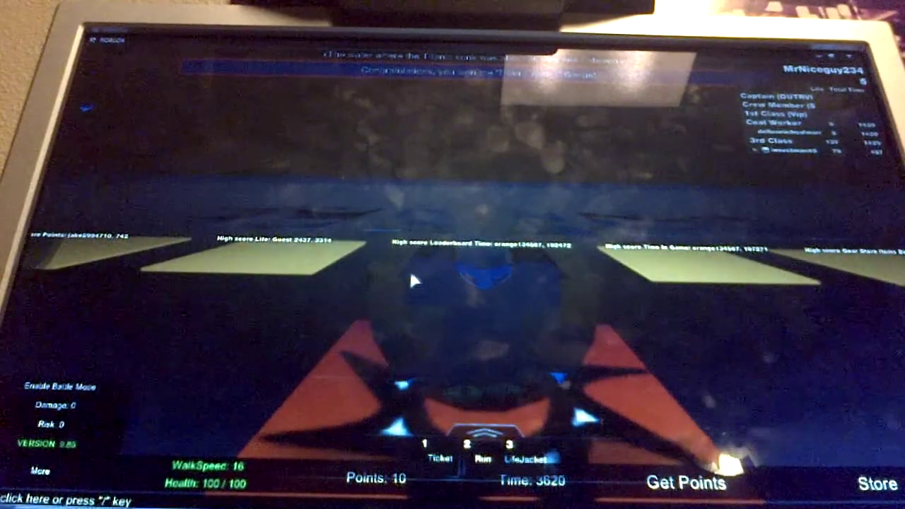
# Turn to view the spawn room's destination pad labels
pyautogui.press('Left')
pyautogui.press('Left')
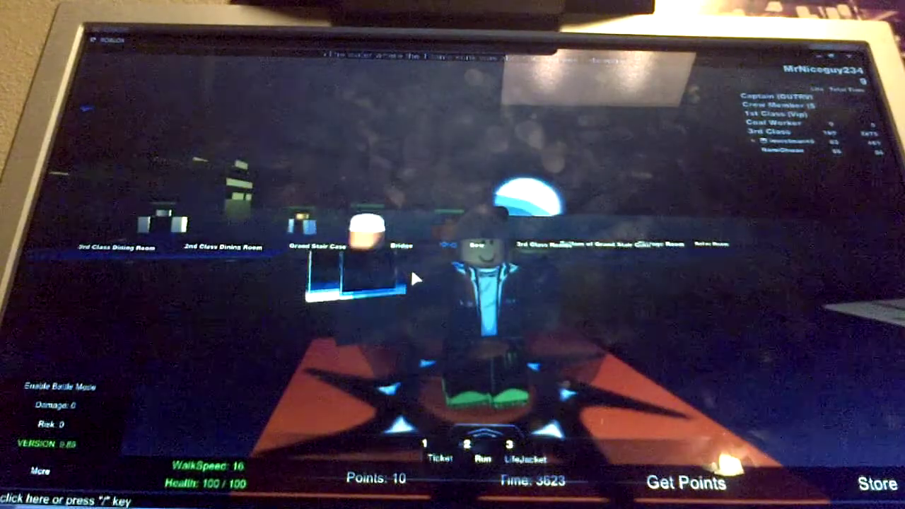
# Look left and right around the spawn hub during the regeneration countdown
pyautogui.press('Left')
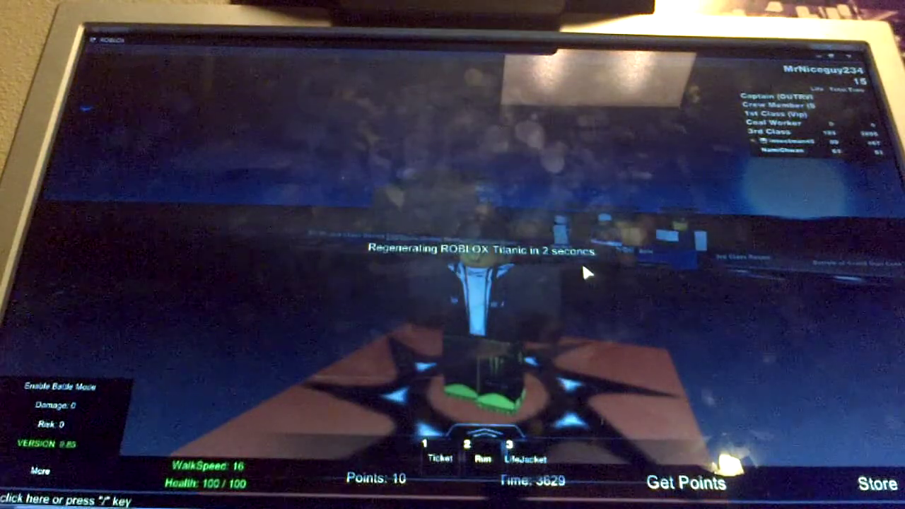
pyautogui.press('Right')
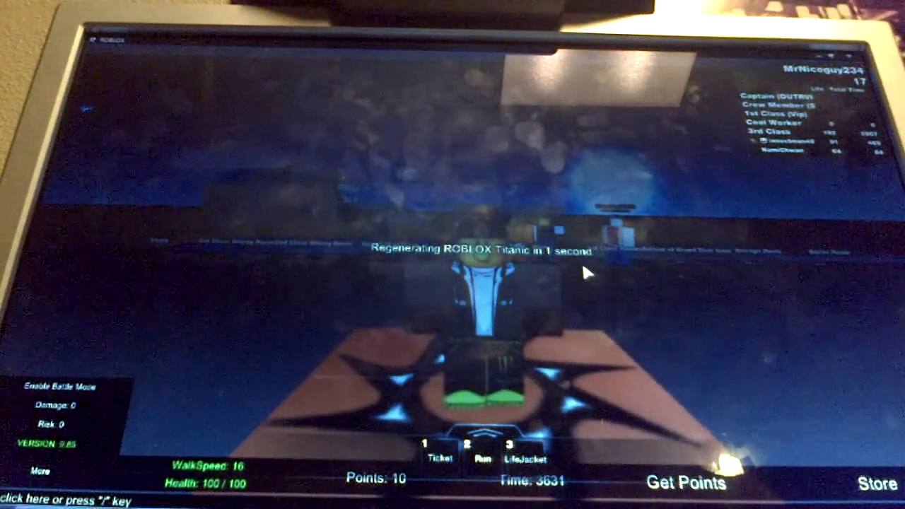